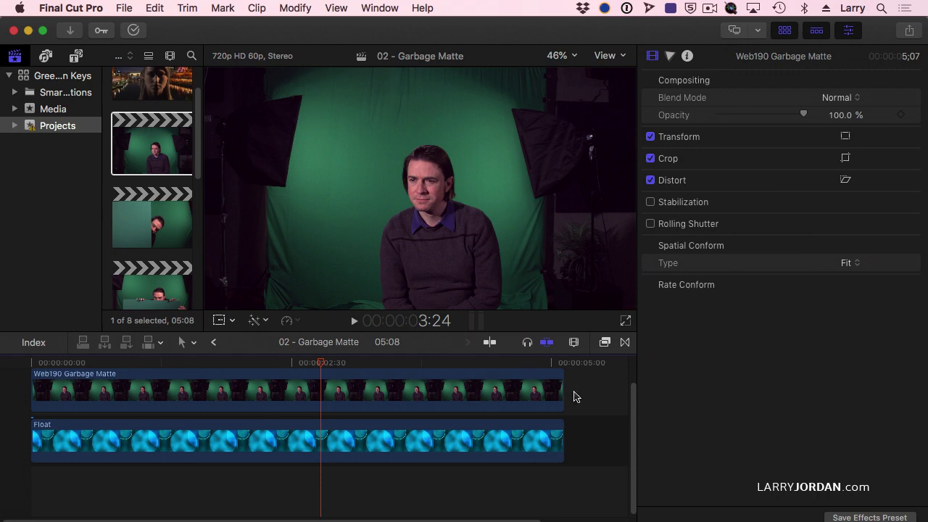
Select the Web190 Garbage Matte clip and collapse the Inspector to give the timeline room
scroll(576, 395, up, 3)
click(534, 411)
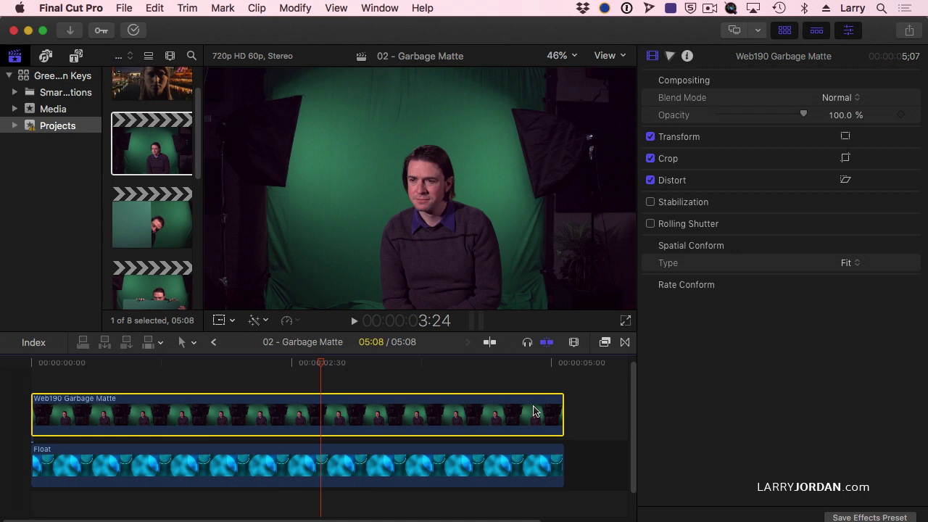
click(494, 414)
click(497, 416)
click(725, 56)
double_click(726, 57)
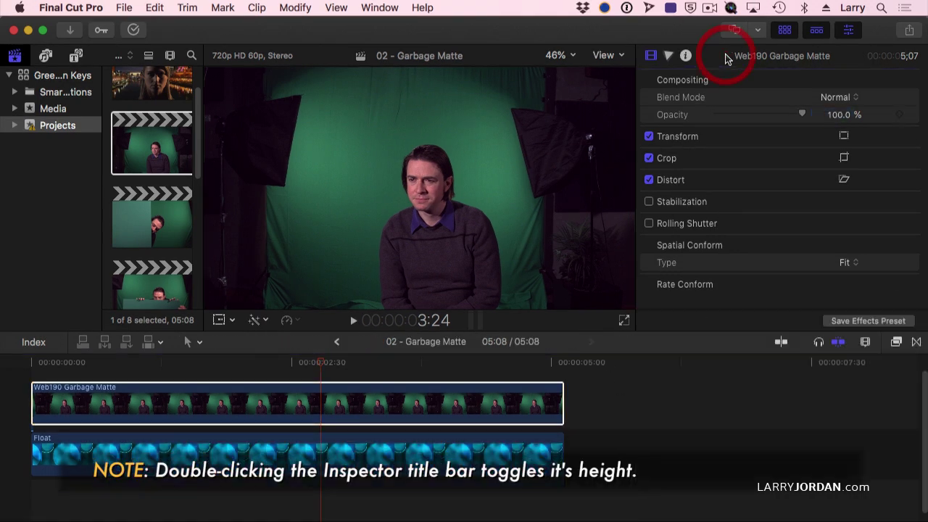
Show the Keying category (Keyer, Luma Keyer) in the Effects browser
click(896, 342)
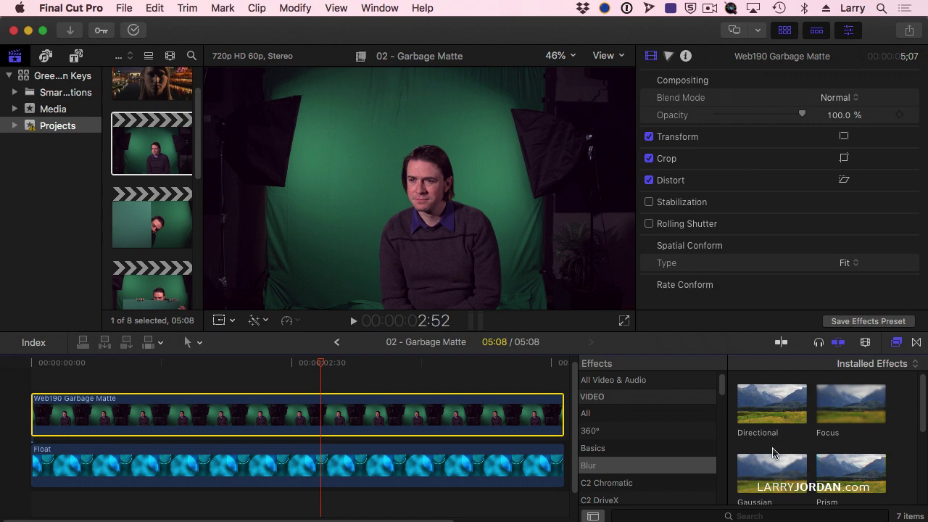
scroll(643, 465, down, 6)
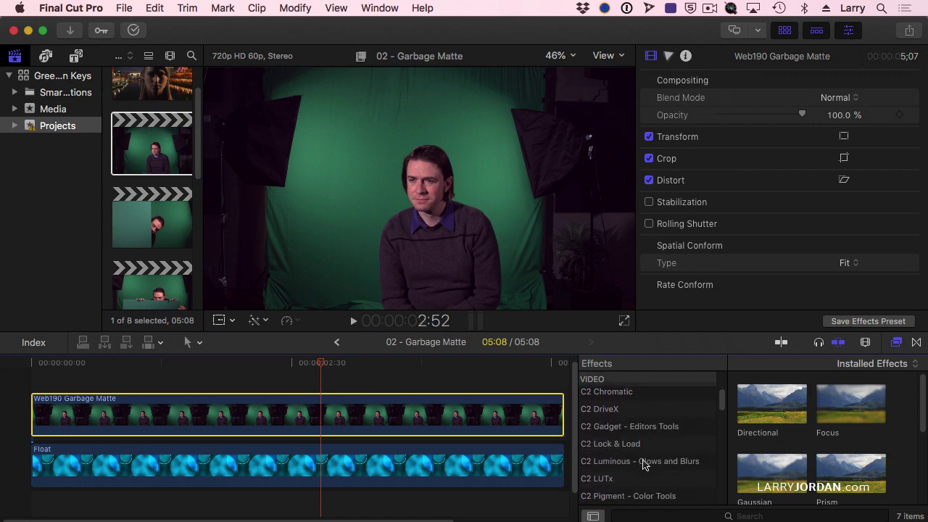
scroll(643, 465, down, 5)
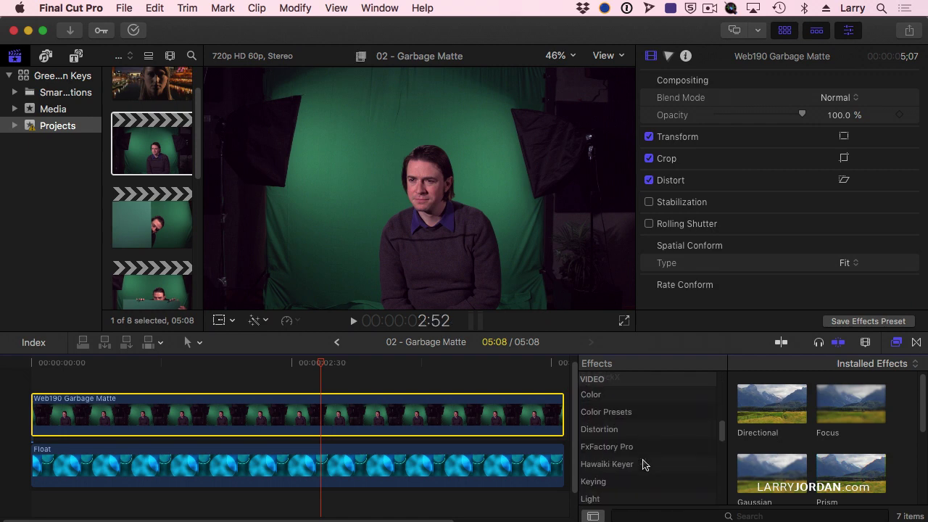
click(600, 481)
Apply Keyer to the Web190 clip and compare Original, Matte and Composite views, ending on Matte
drag(771, 404, 424, 408)
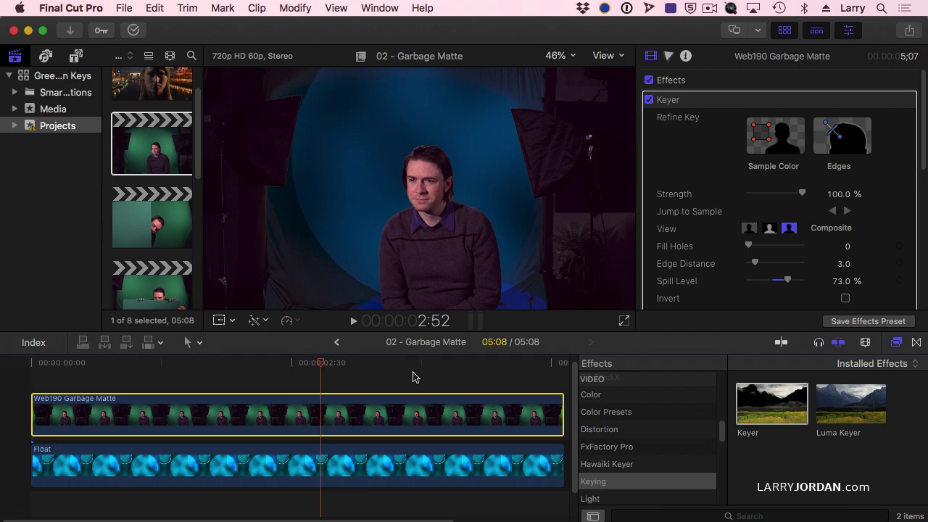
click(788, 229)
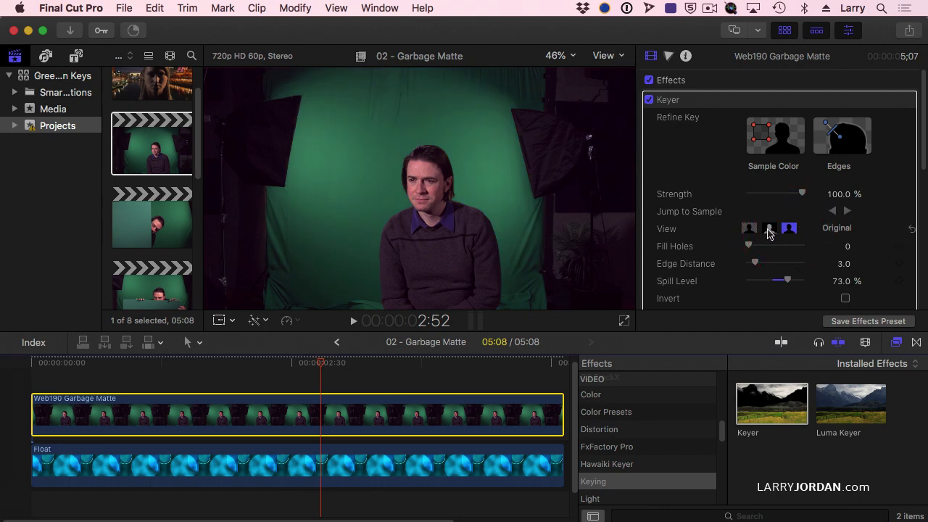
click(769, 229)
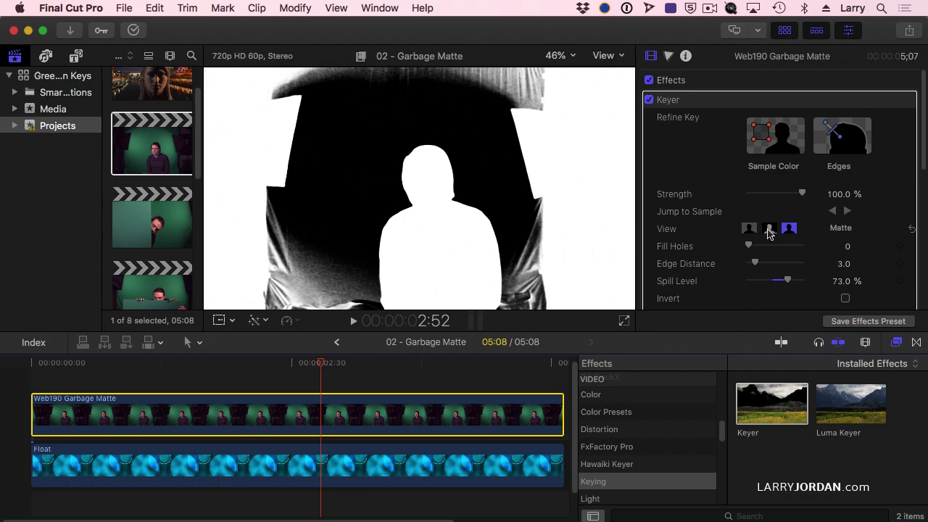
click(752, 235)
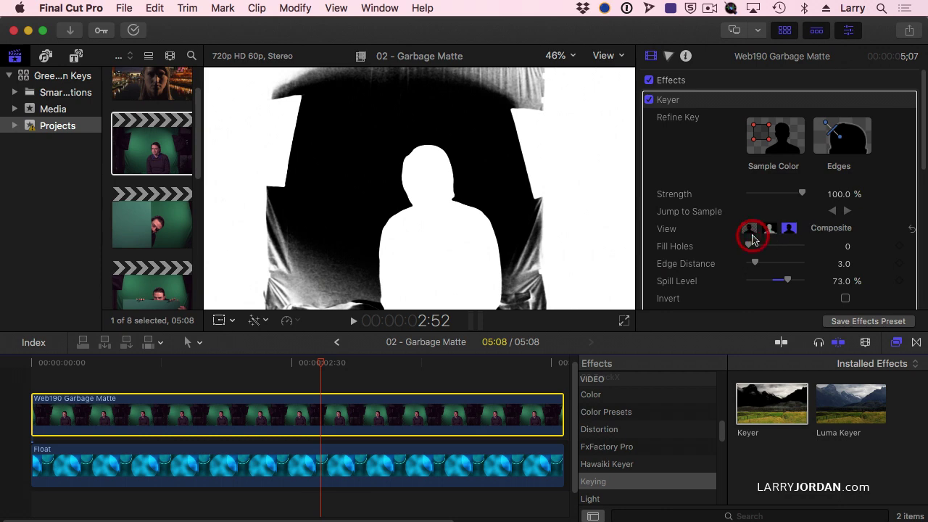
click(769, 231)
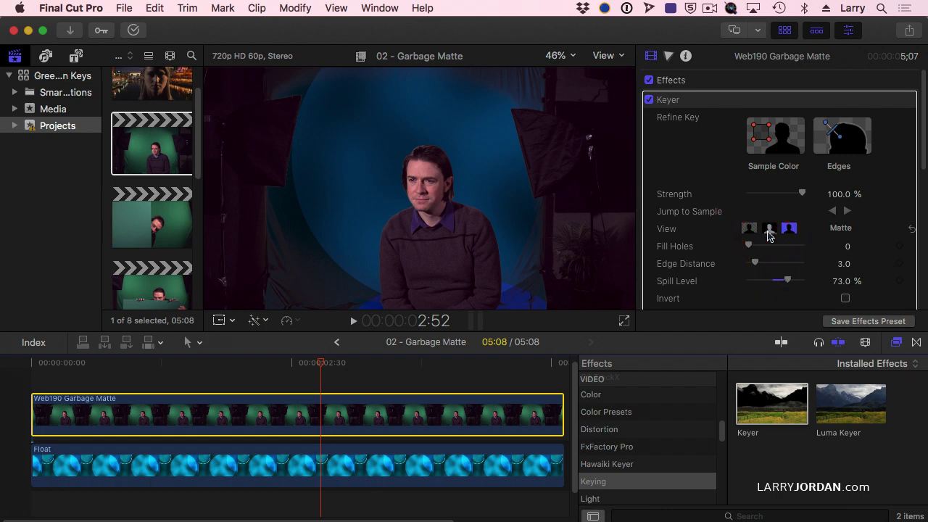
click(769, 232)
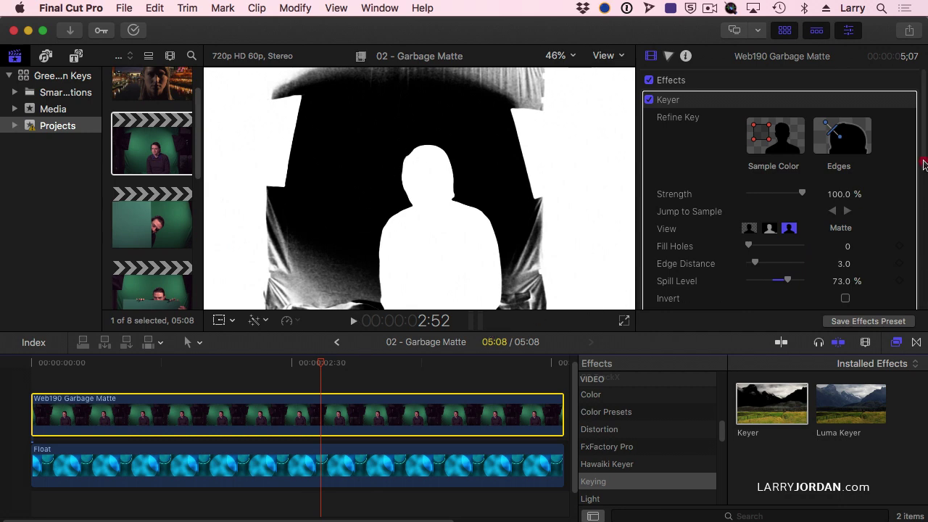
Expand the Keyer's Color Selection, Matte Tools and Levels, and set the matte Black level to 0.54
drag(923, 164, 911, 207)
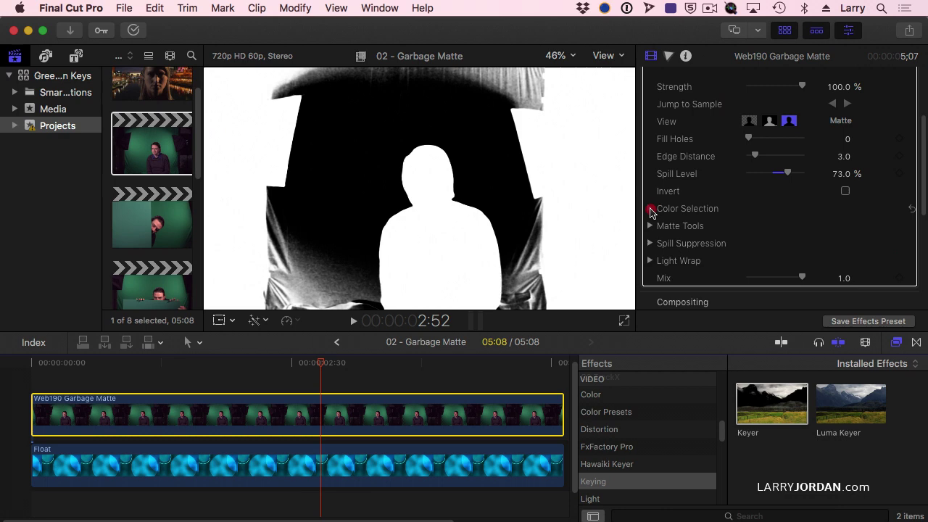
click(651, 208)
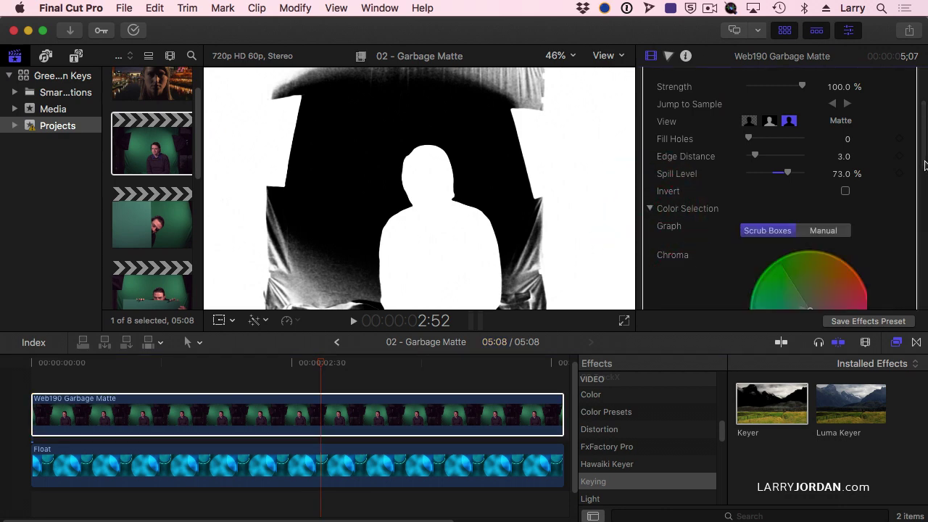
drag(924, 166, 912, 233)
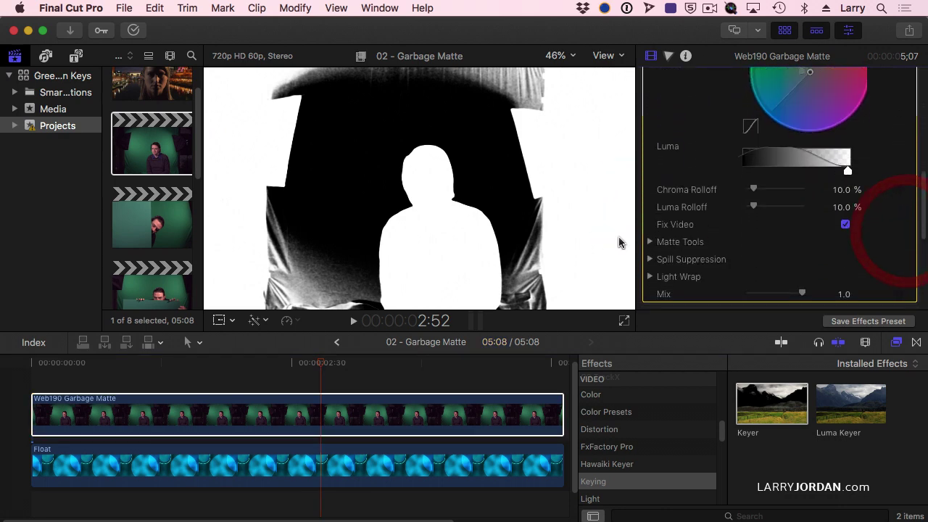
click(650, 241)
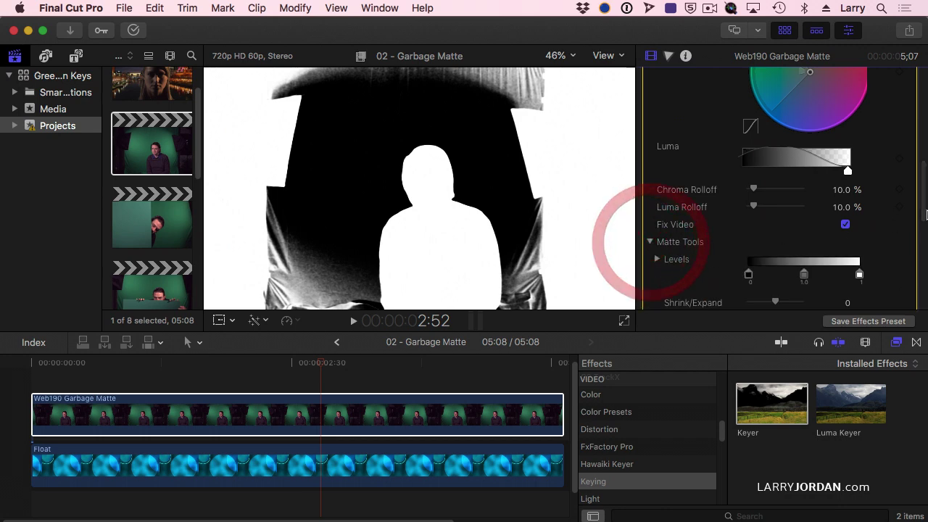
drag(925, 215, 904, 242)
click(492, 417)
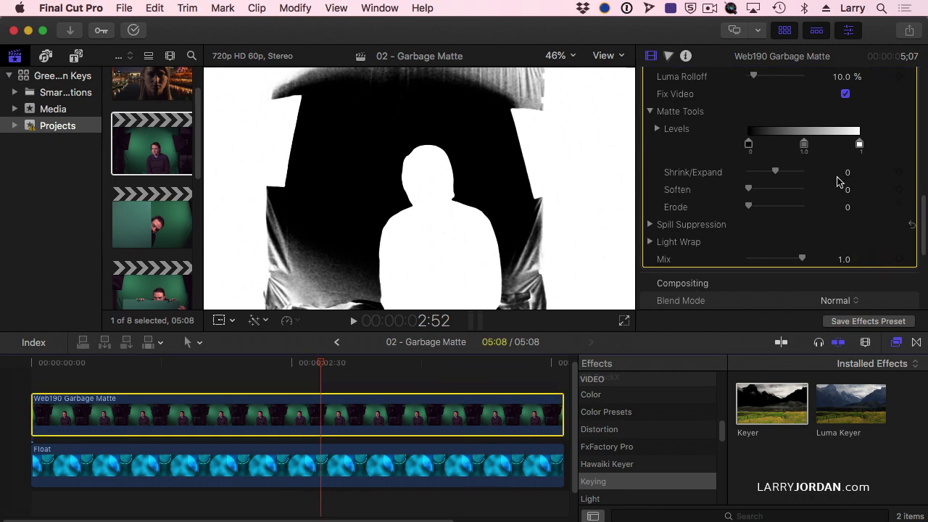
drag(924, 207, 924, 191)
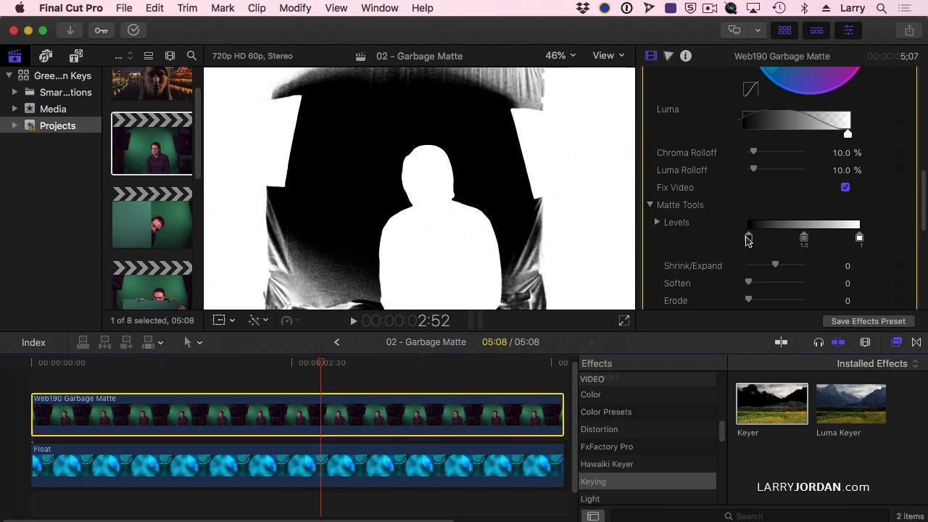
click(657, 221)
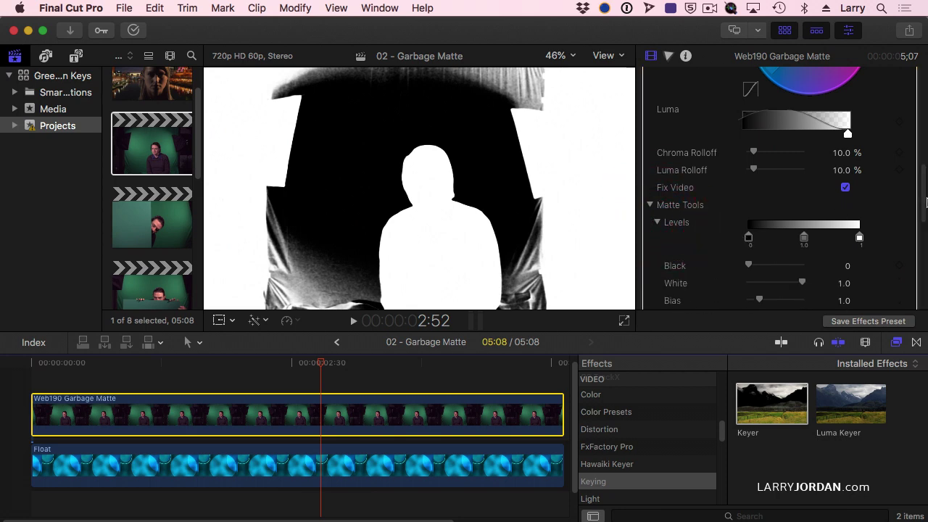
drag(924, 207, 923, 222)
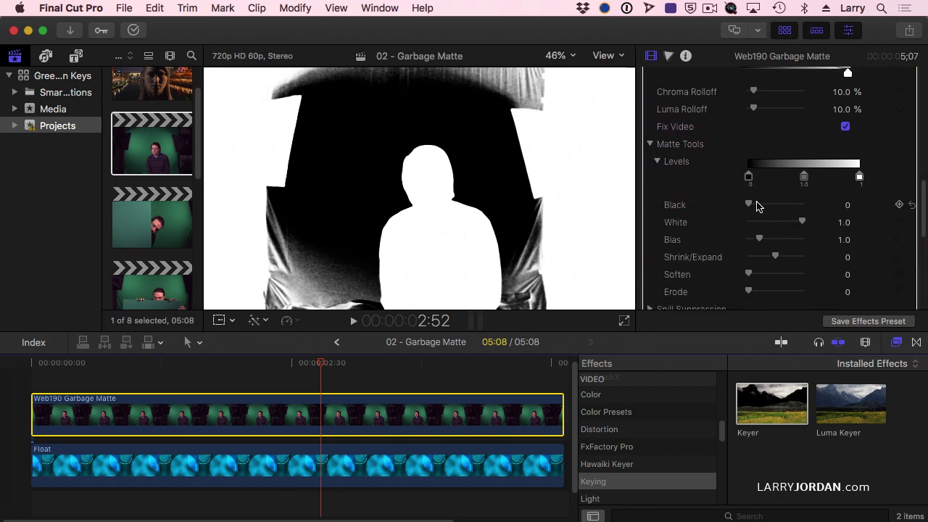
drag(749, 205, 777, 207)
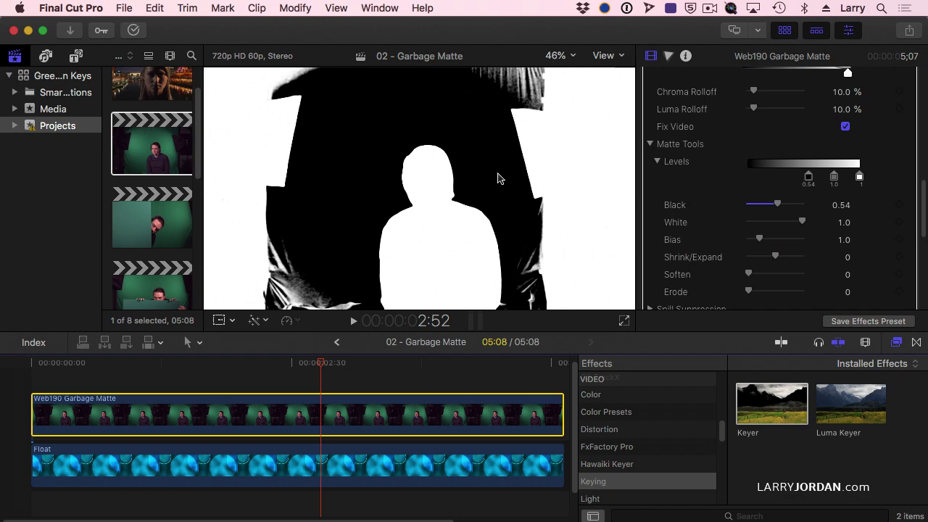
Crop the clip to Left 501, Right 373, Top 198, and return the Keyer to Composite view
click(446, 418)
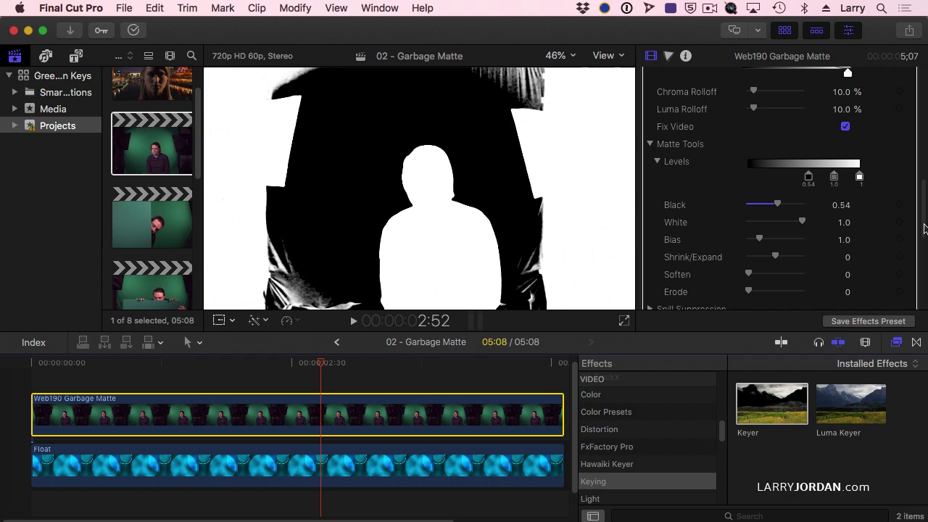
drag(925, 222, 890, 269)
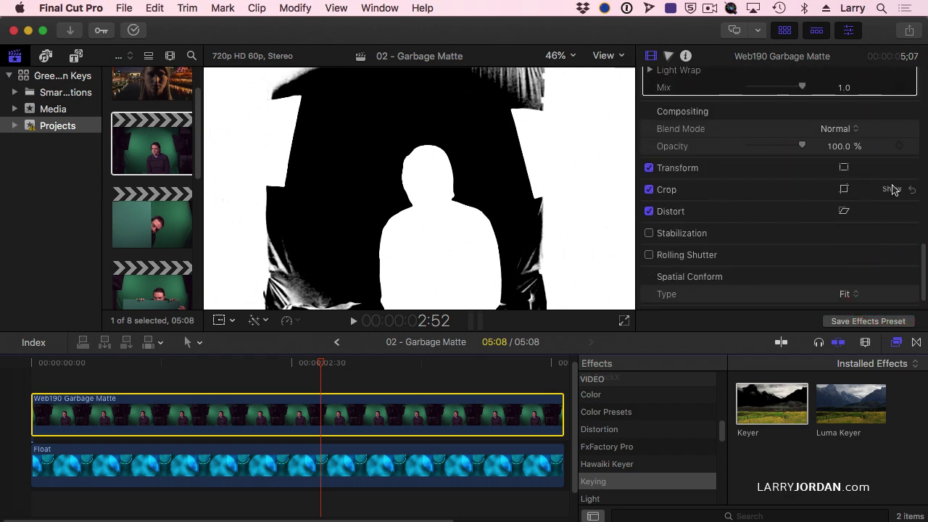
click(892, 188)
drag(750, 224, 766, 259)
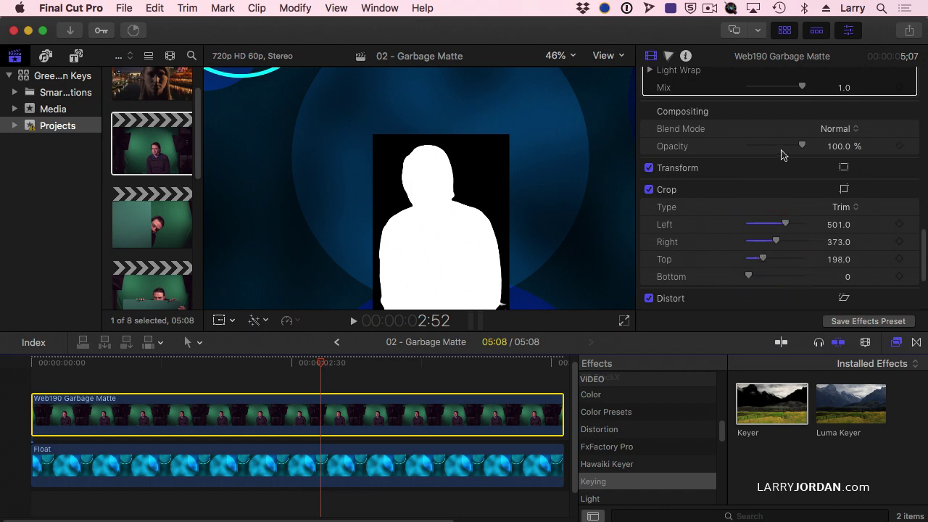
drag(918, 244, 923, 141)
scroll(923, 141, up, 5)
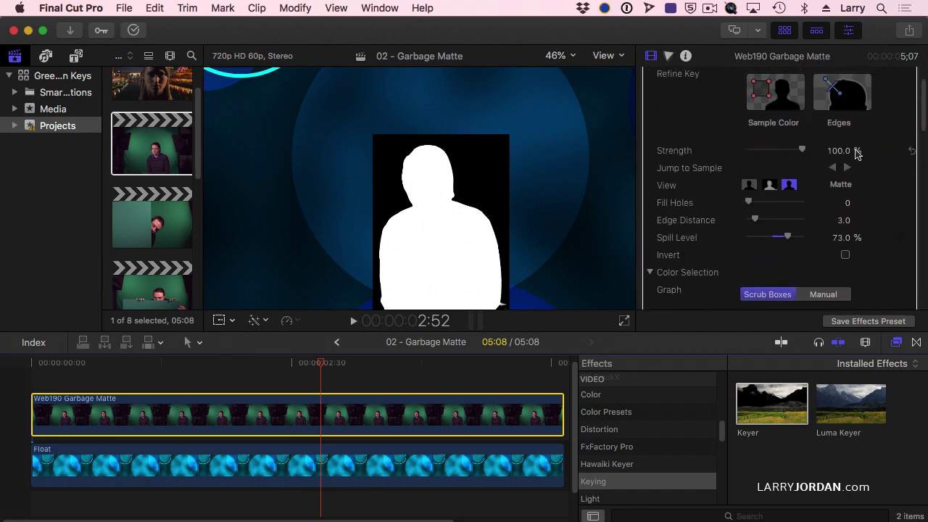
click(749, 187)
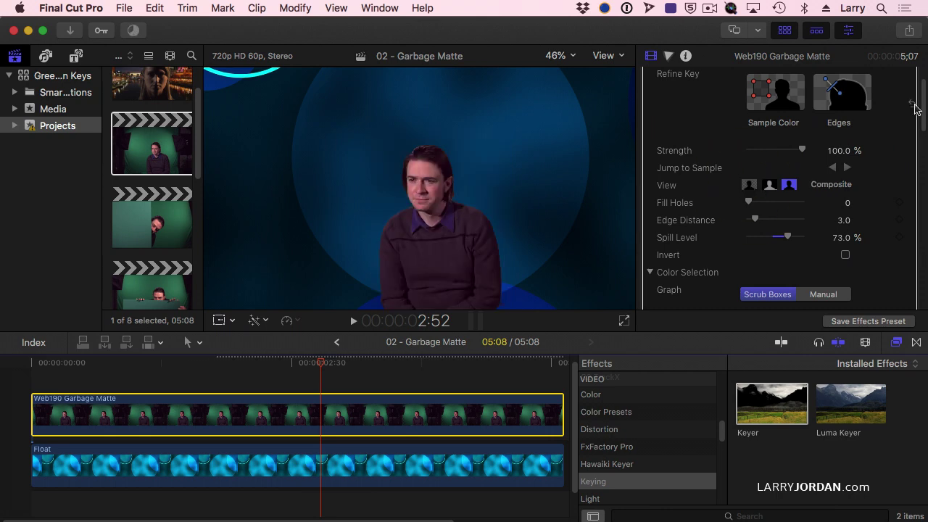
In Transform, set Scale to 137% and Position to X 172, Y 84 px
drag(923, 120, 919, 259)
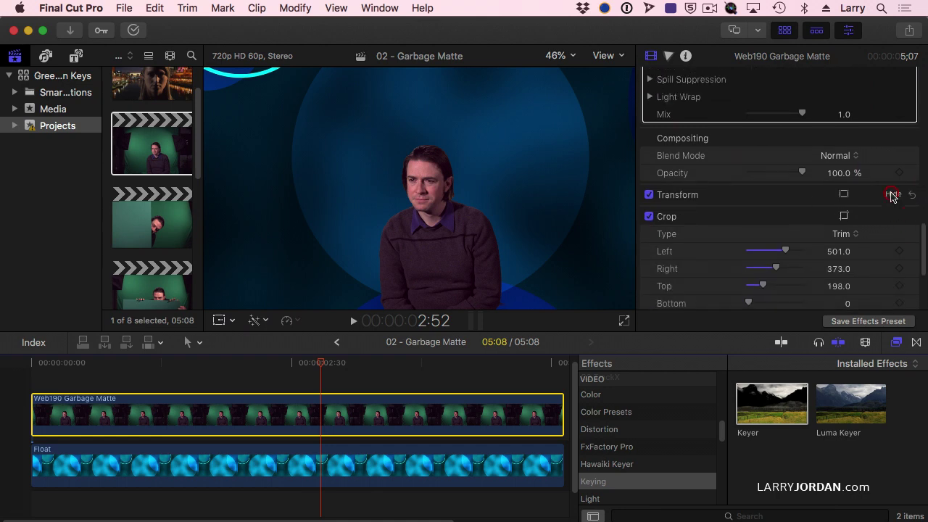
click(892, 194)
mouse_move(841, 247)
mouse_down()
mouse_move(867, 247)
mouse_move(842, 247)
mouse_up()
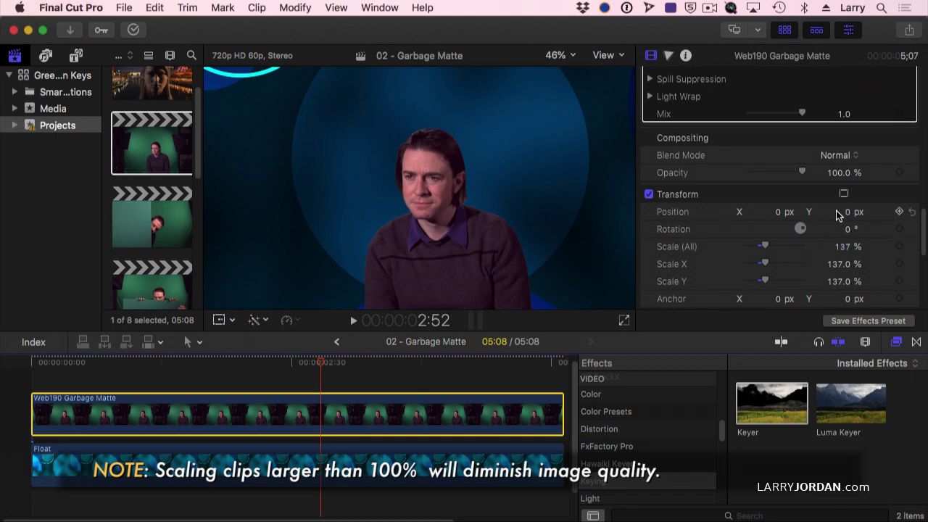
drag(841, 212, 845, 211)
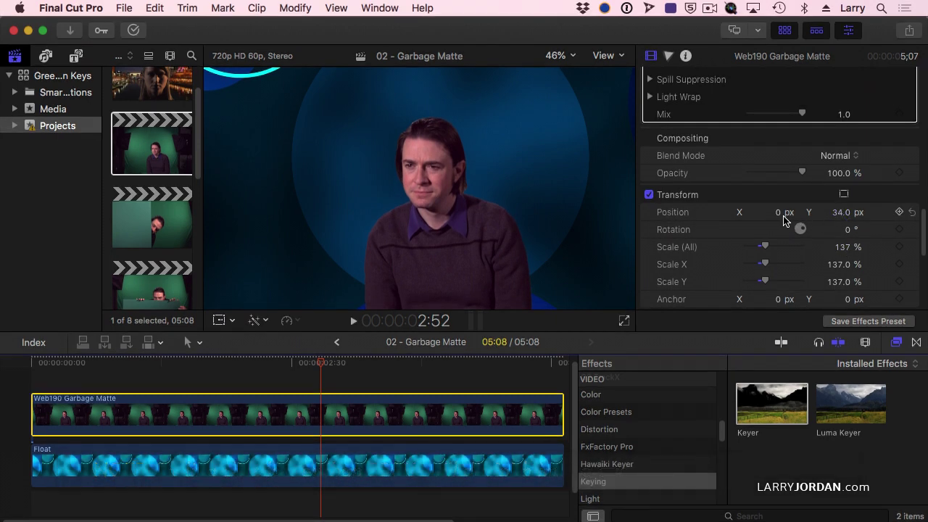
mouse_move(779, 213)
mouse_down()
mouse_move(861, 212)
mouse_move(811, 223)
mouse_move(772, 211)
mouse_up()
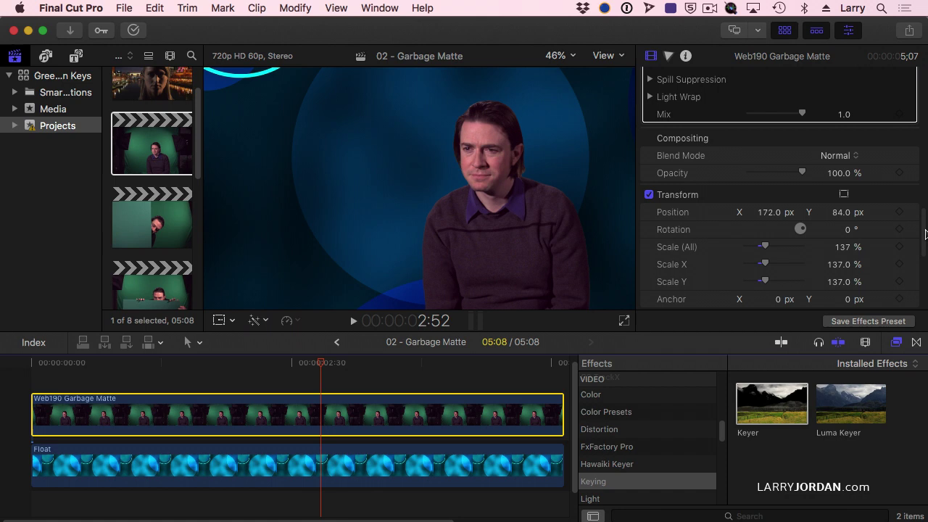
Reset the crop to 0 and apply Draw Mask from the Masks category to the Web190 clip
drag(925, 239, 922, 276)
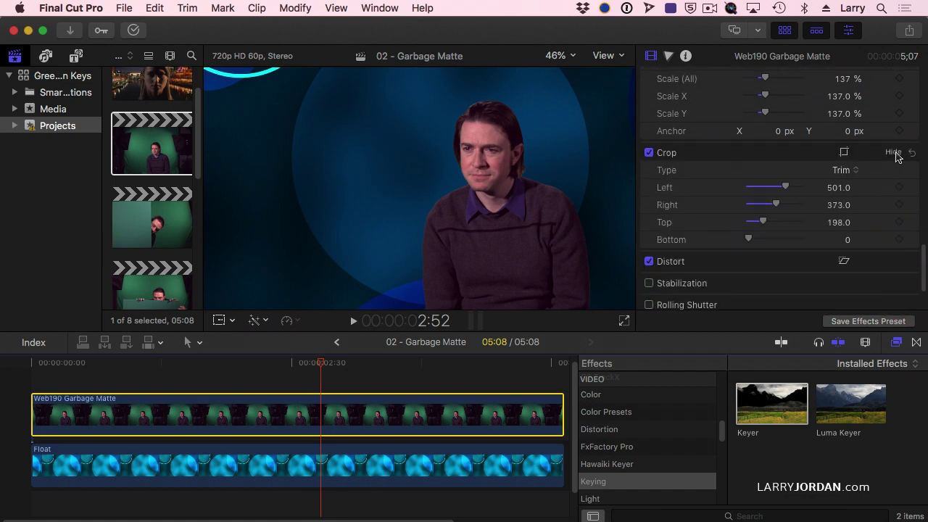
click(915, 153)
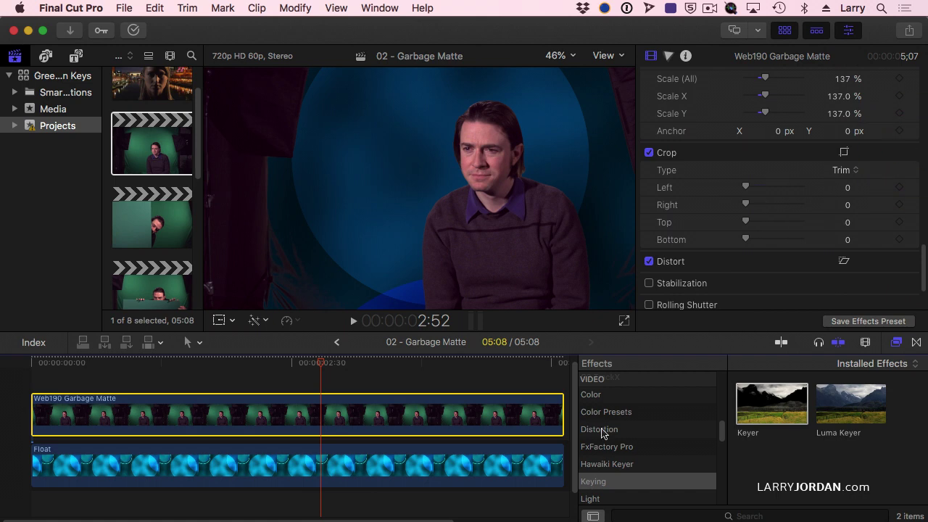
scroll(630, 462, down, 8)
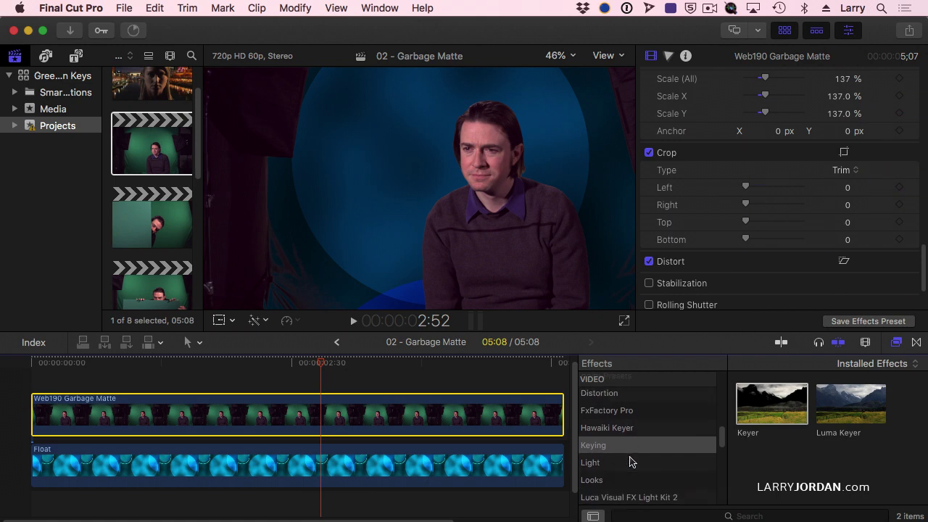
scroll(630, 461, down, 2)
scroll(630, 461, up, 6)
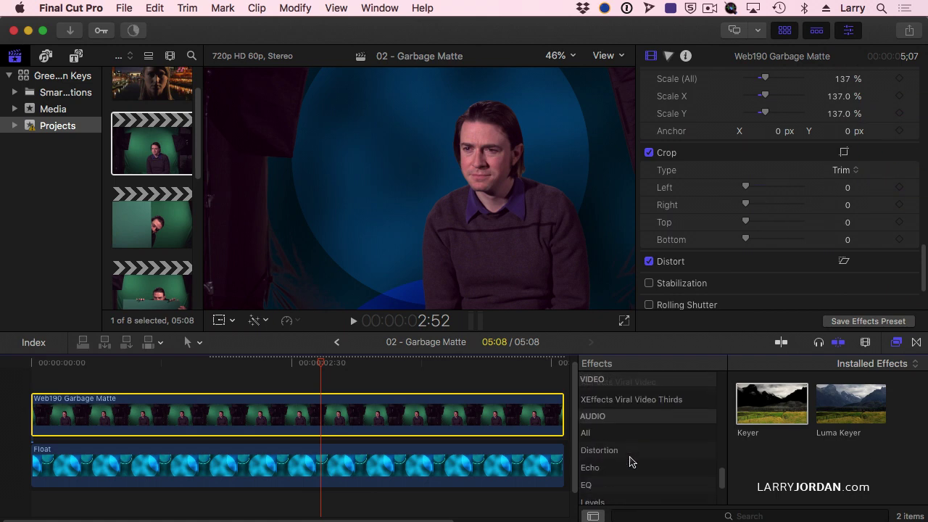
scroll(630, 461, up, 1)
click(594, 449)
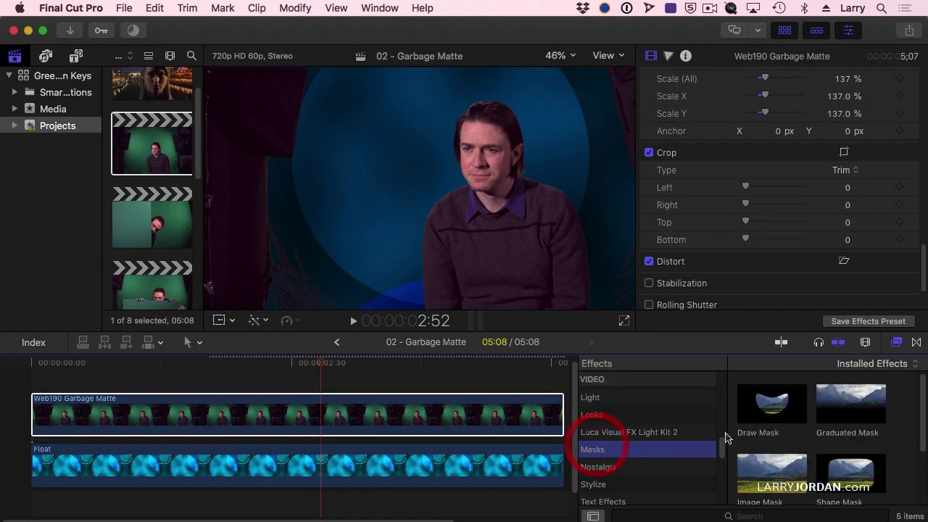
mouse_move(770, 415)
mouse_down()
mouse_move(567, 366)
mouse_move(454, 410)
mouse_up()
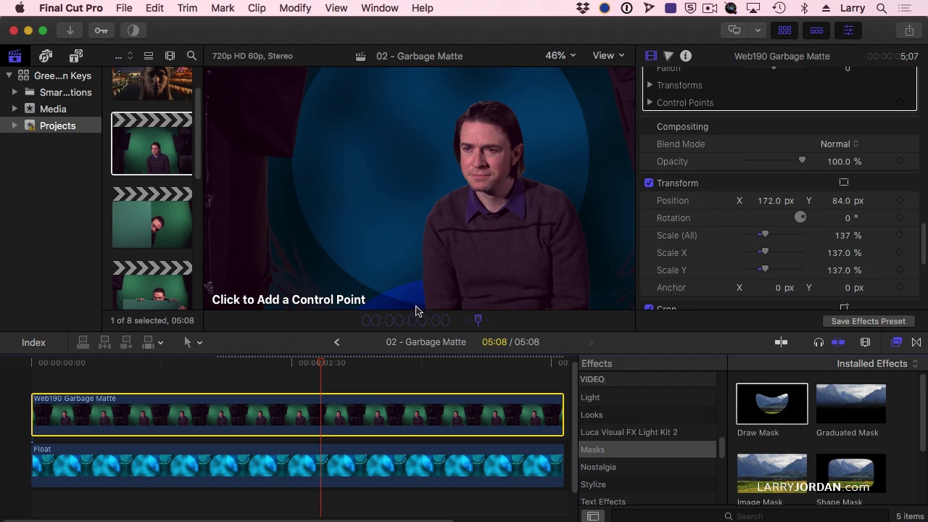
Place five mask points around the interviewee's head and shoulders and close the shape
click(416, 309)
click(408, 208)
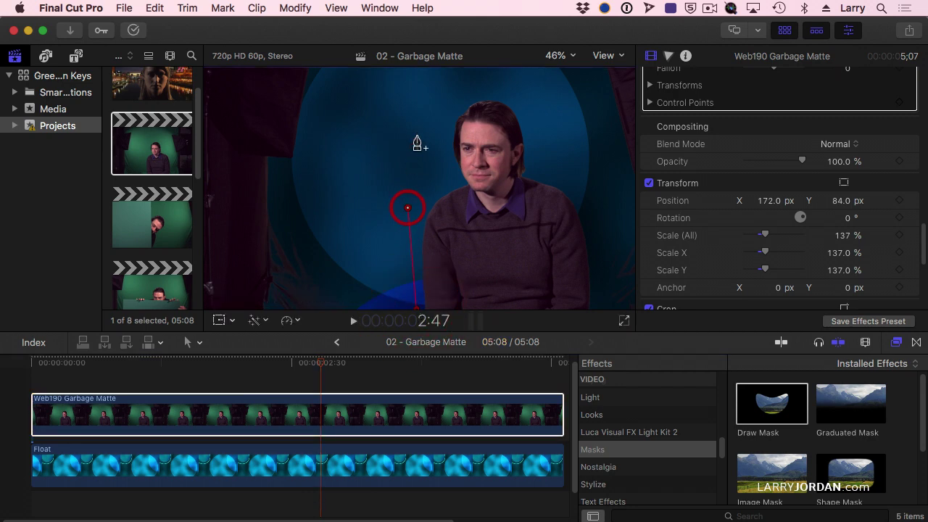
click(482, 75)
click(586, 157)
click(605, 310)
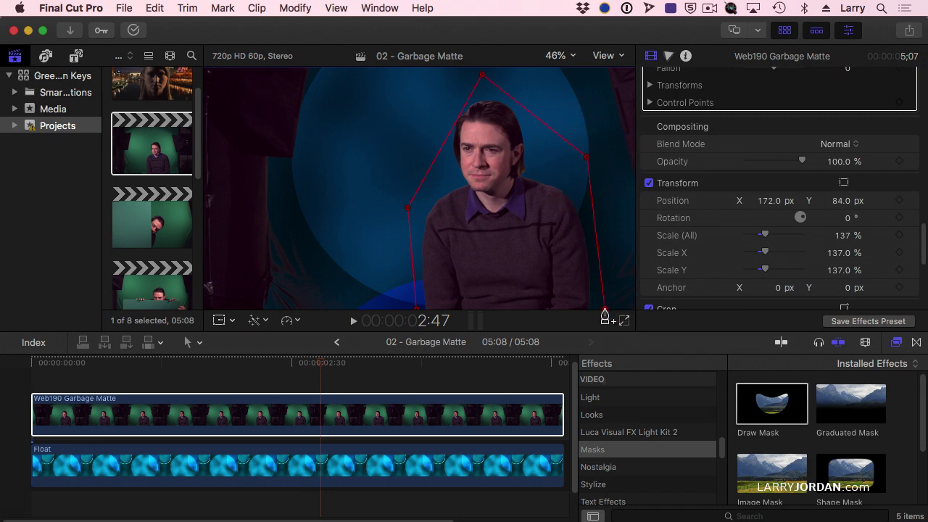
click(416, 310)
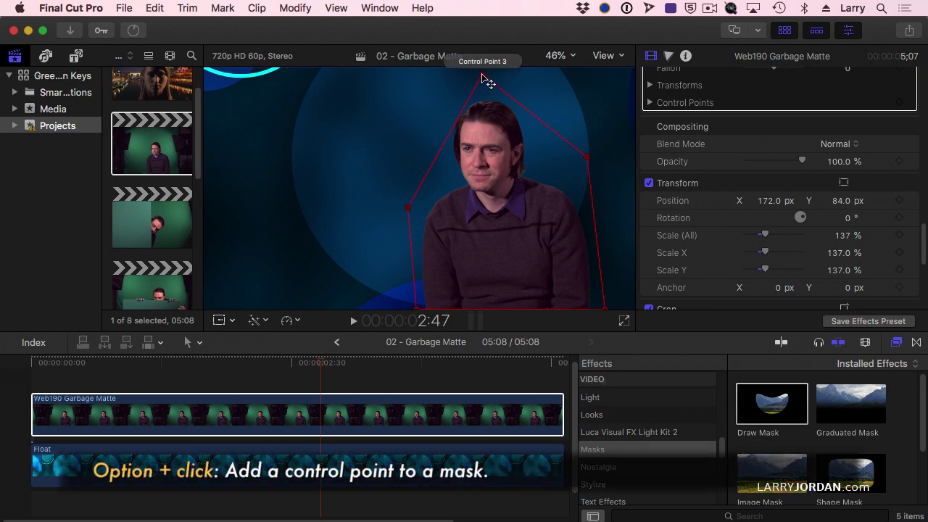
Widen the mask's upper-left edge and convert its corner points to Smooth curves
mouse_move(452, 138)
mouse_down()
mouse_move(437, 128)
mouse_move(442, 138)
mouse_up()
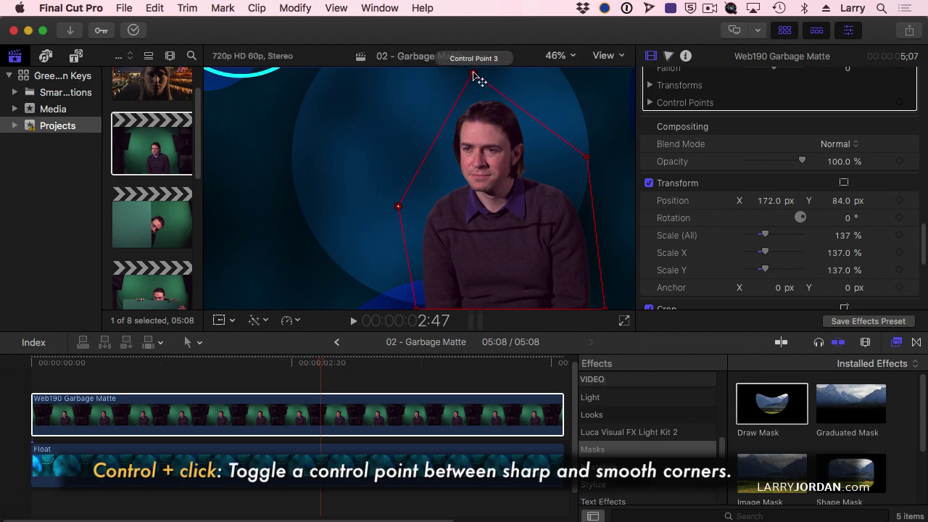
ctrl+click(473, 74)
click(506, 93)
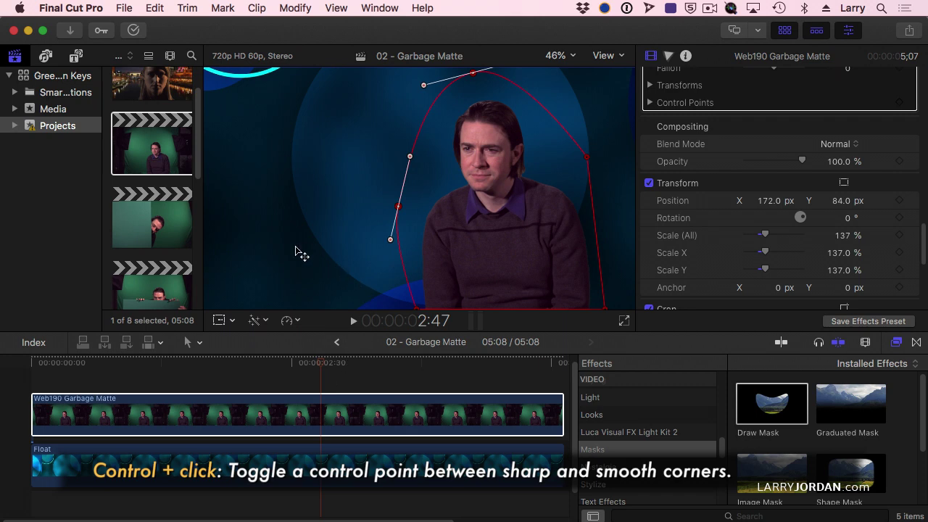
key(super+minus)
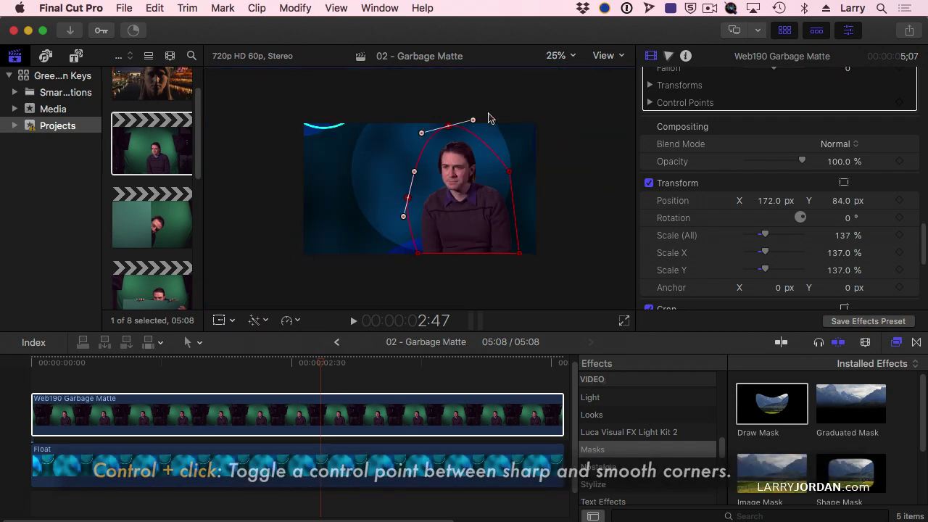
Reshape the curve over the head, then switch the mask points back to Linear corners
drag(473, 121, 472, 113)
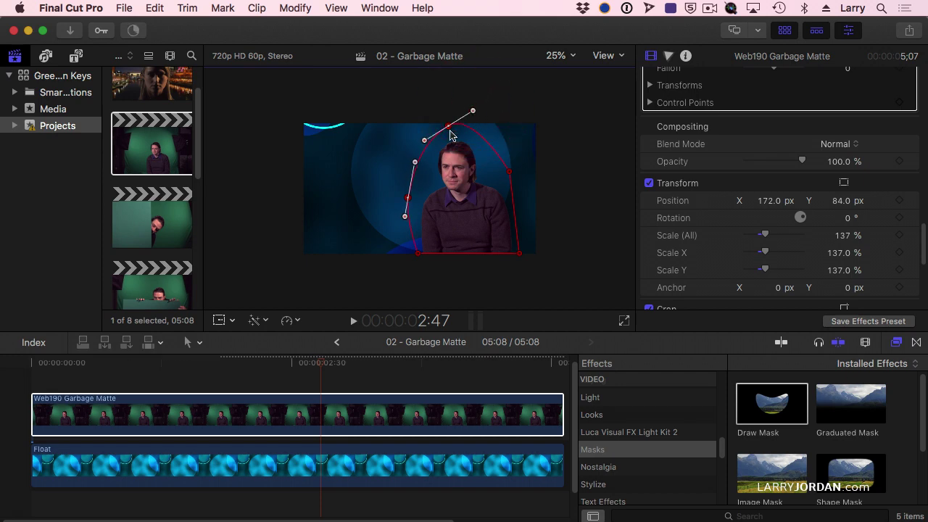
right_click(407, 200)
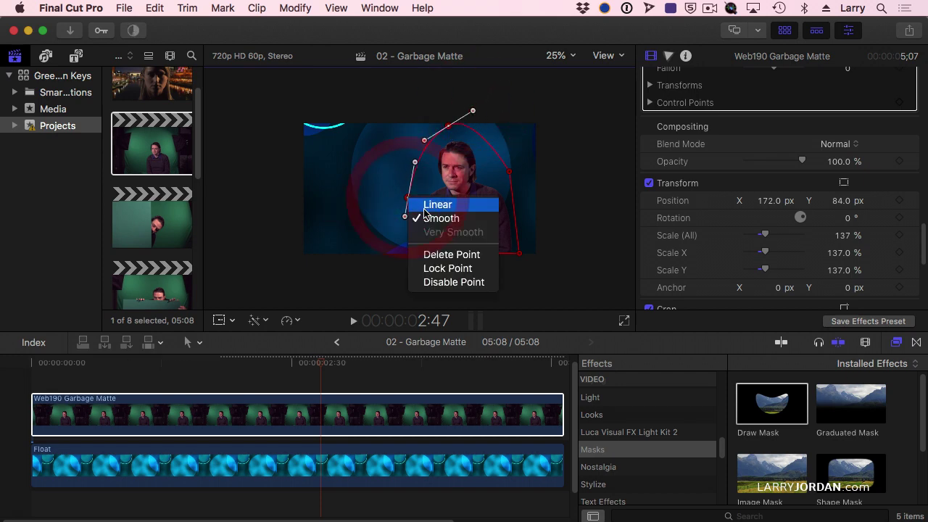
click(437, 204)
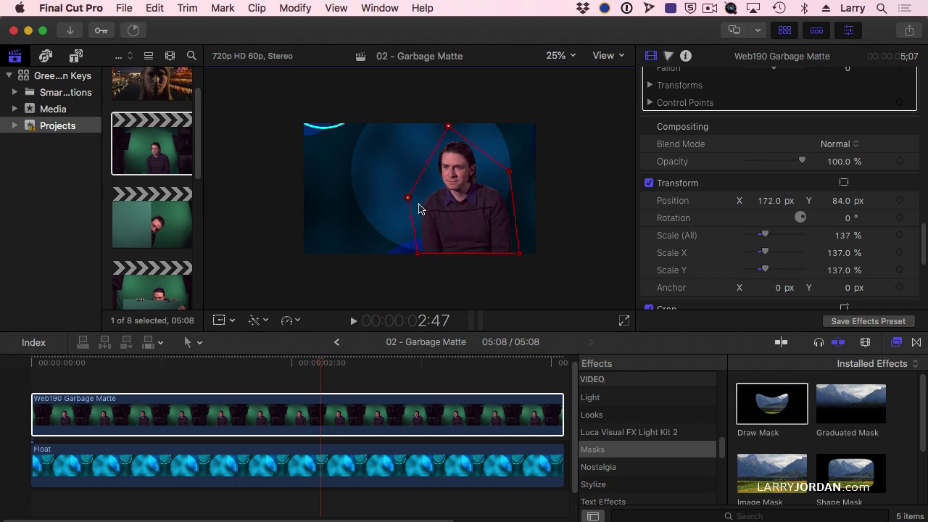
Add points at the upper left and near the right shoulder, and adjust both bottom corners
click(488, 156)
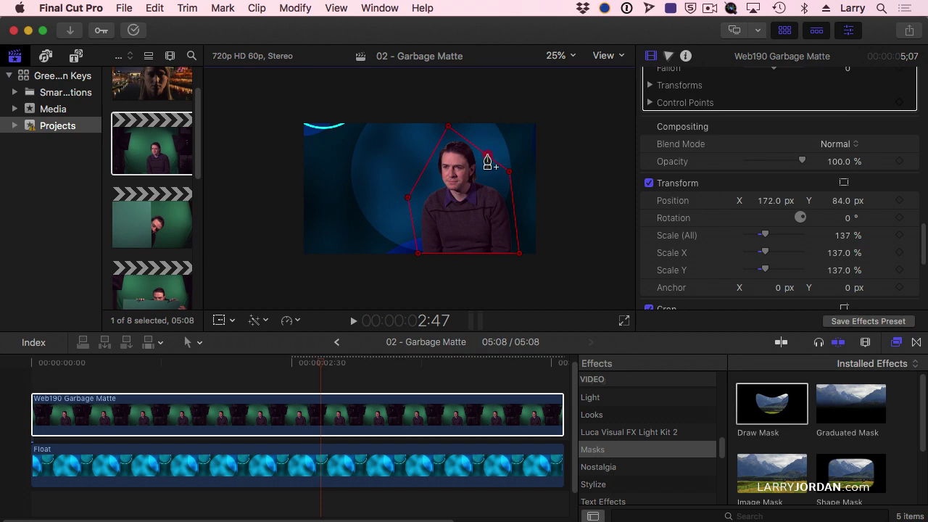
drag(488, 156, 492, 146)
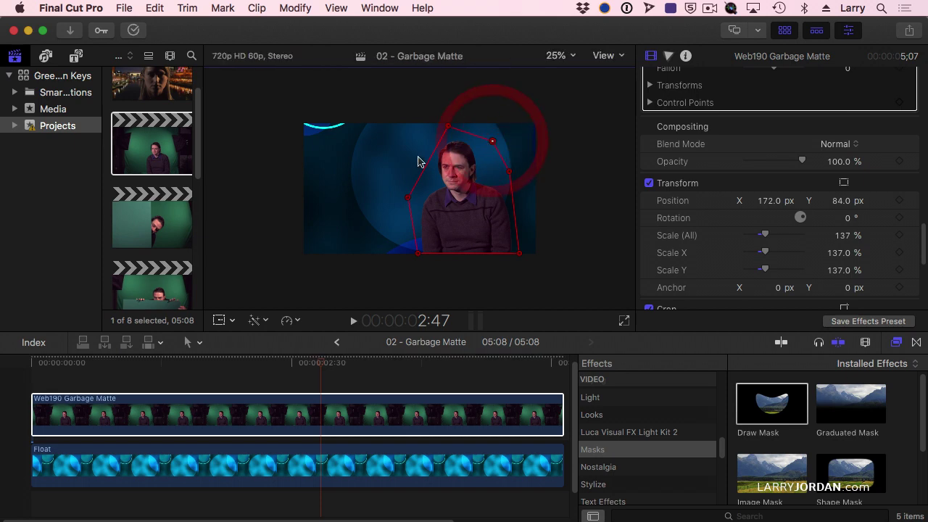
drag(429, 167, 419, 155)
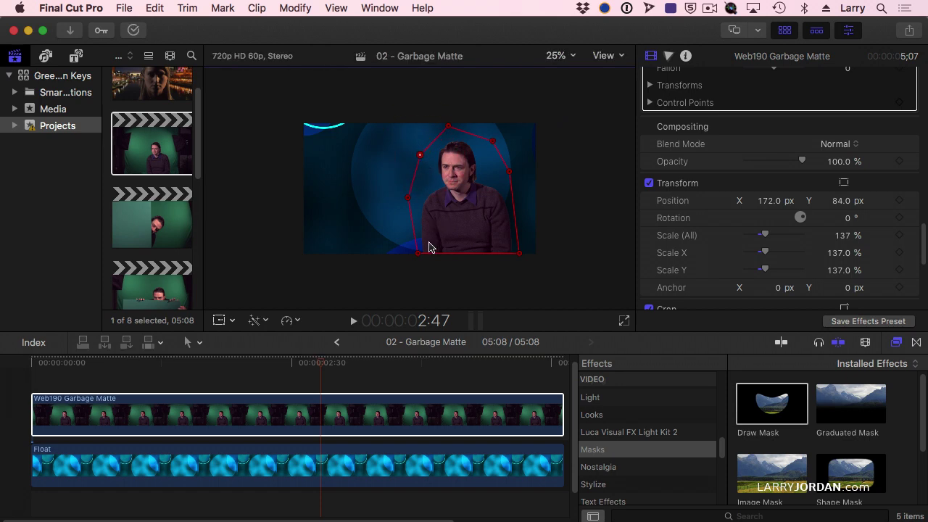
drag(421, 259, 419, 256)
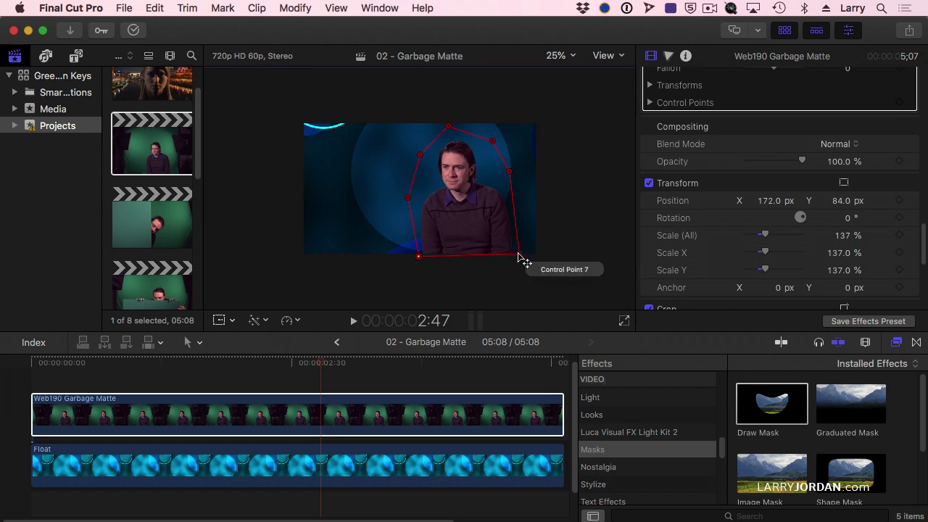
drag(522, 260, 522, 260)
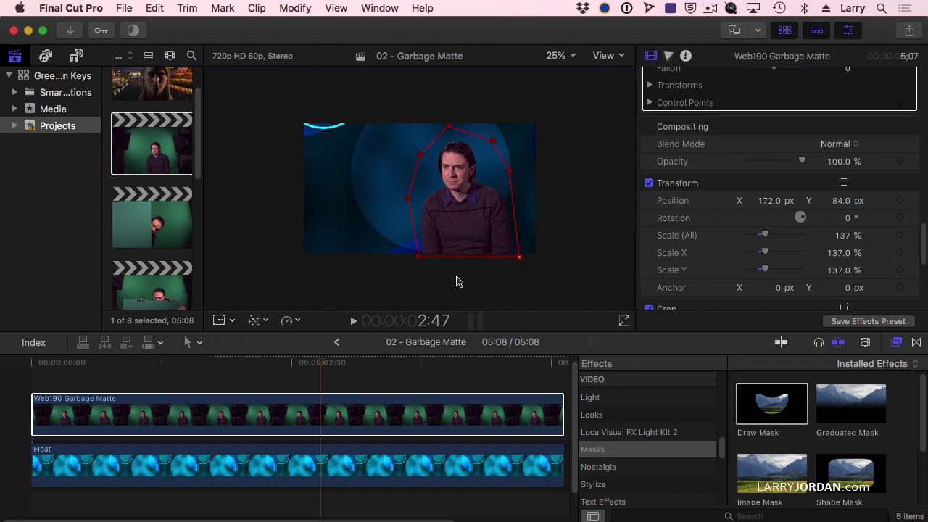
key(space)
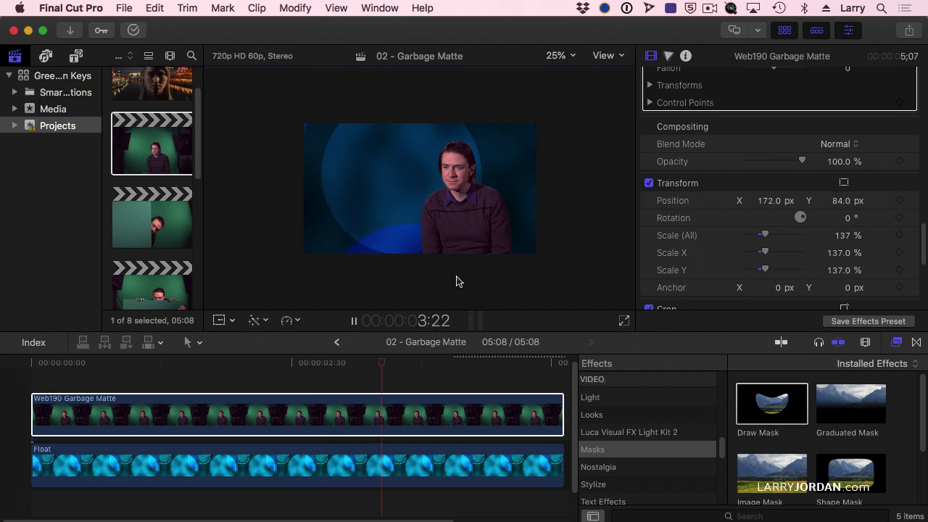
key(space)
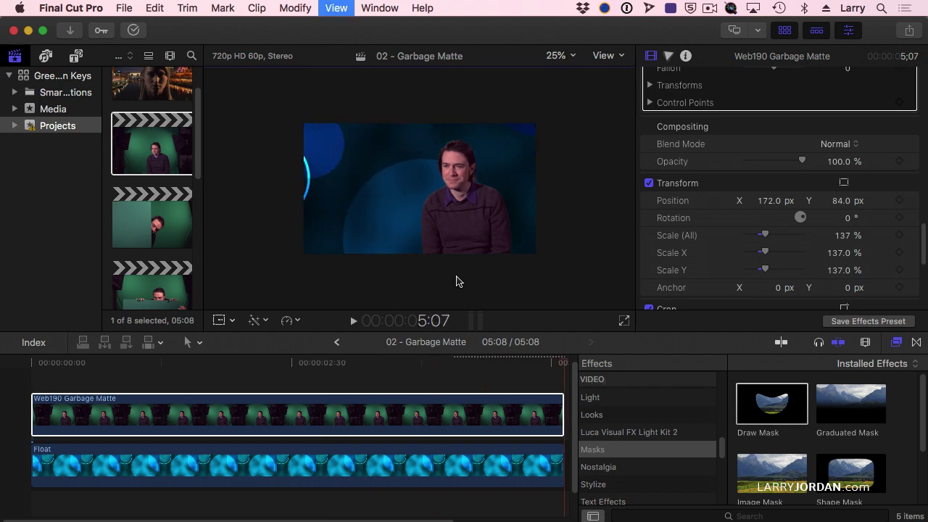